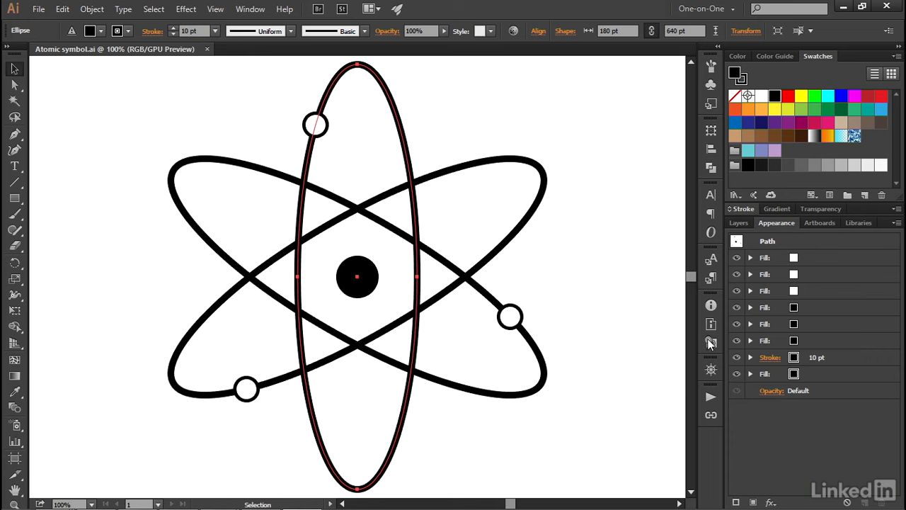
Step: Check which electron the uppermost black fill of the ellipse draws and review that fill's Transform effect settings
click(736, 310)
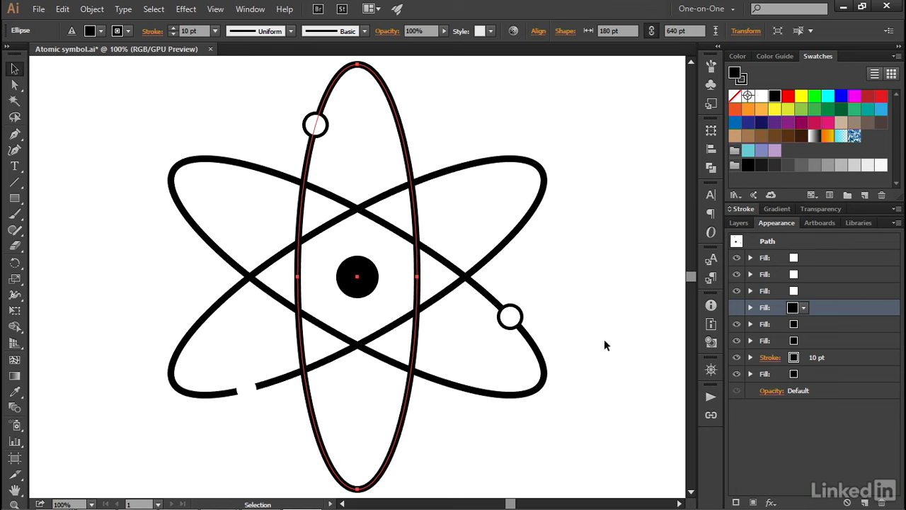
click(737, 307)
click(749, 307)
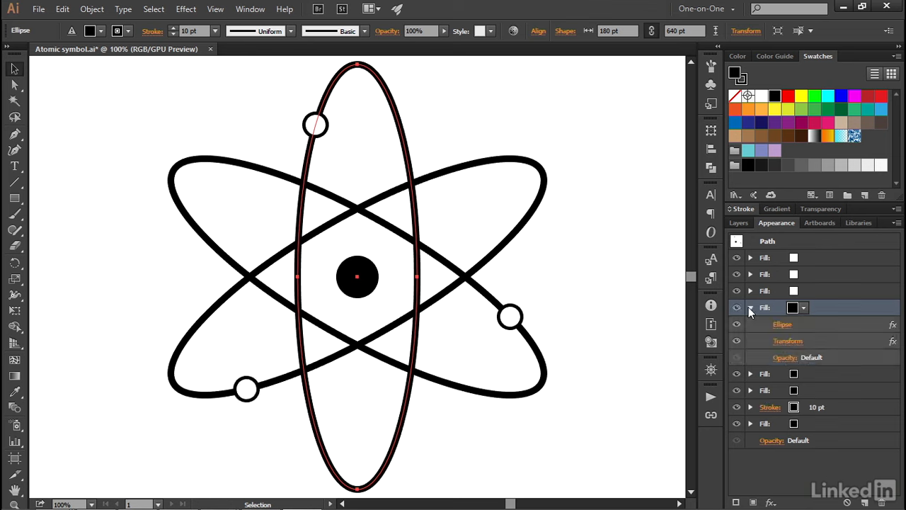
click(783, 343)
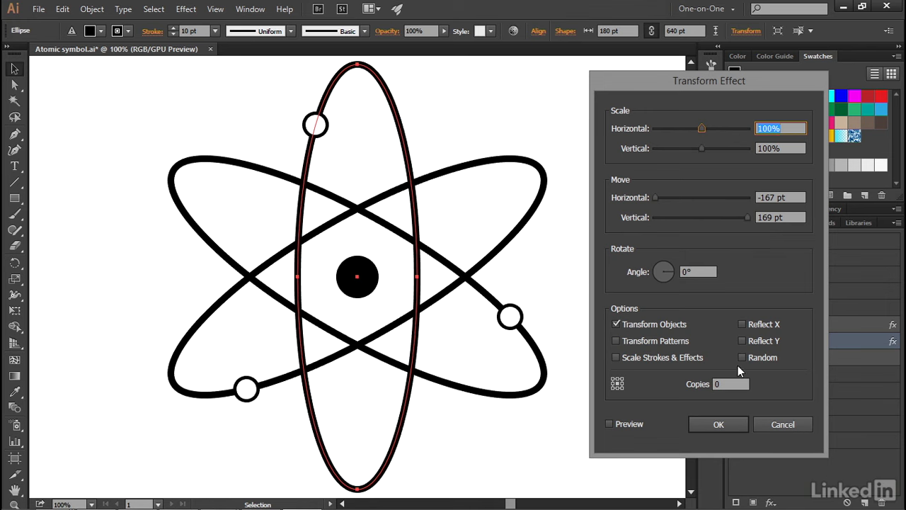
click(729, 426)
Step: Show the guides layer and deselect the ellipse
click(737, 223)
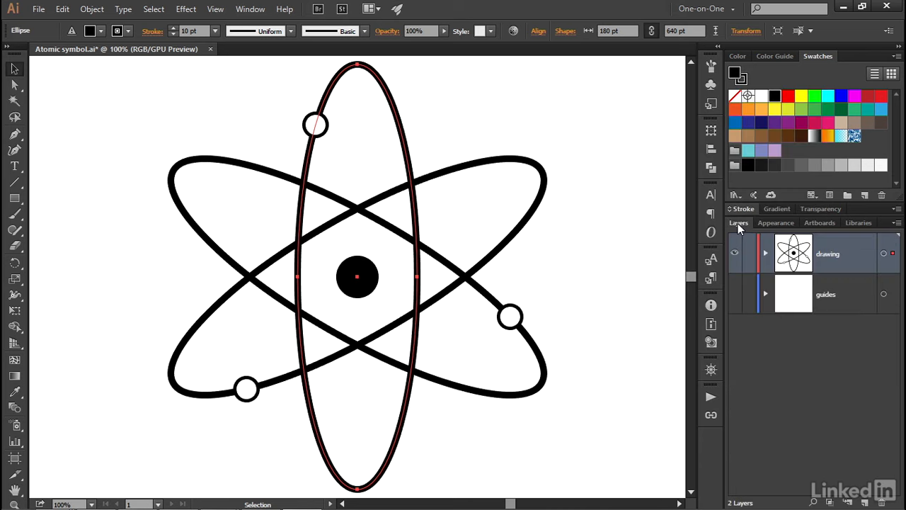
click(735, 294)
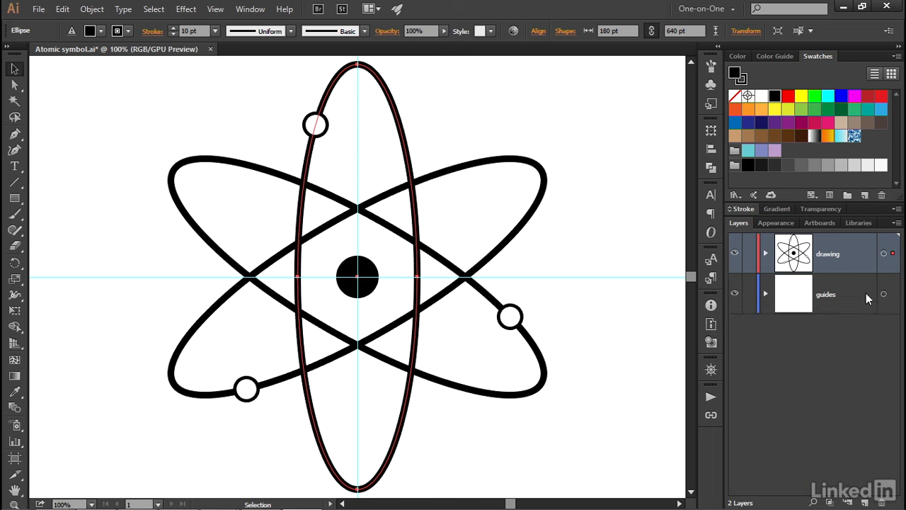
key(ctrl+shift+a)
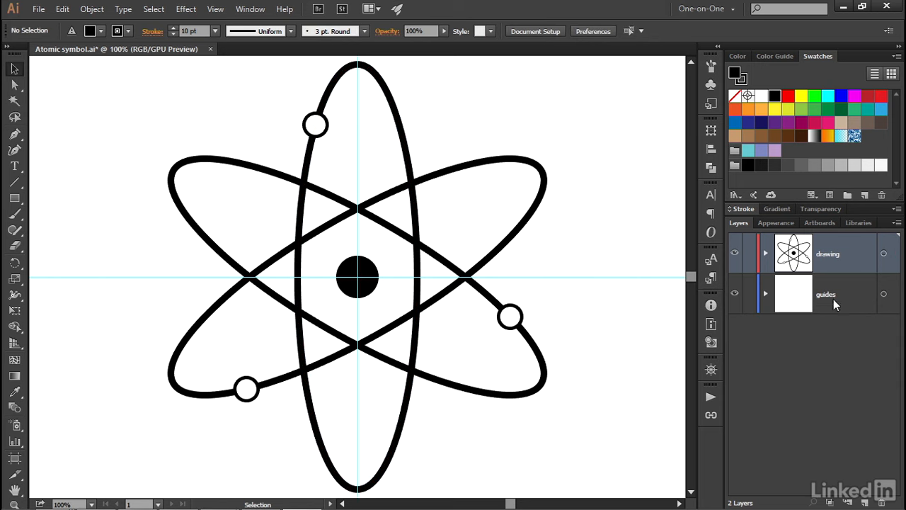
Step: In the drawing layer, hide the finished atom ellipse and show the plain ellipse
click(765, 252)
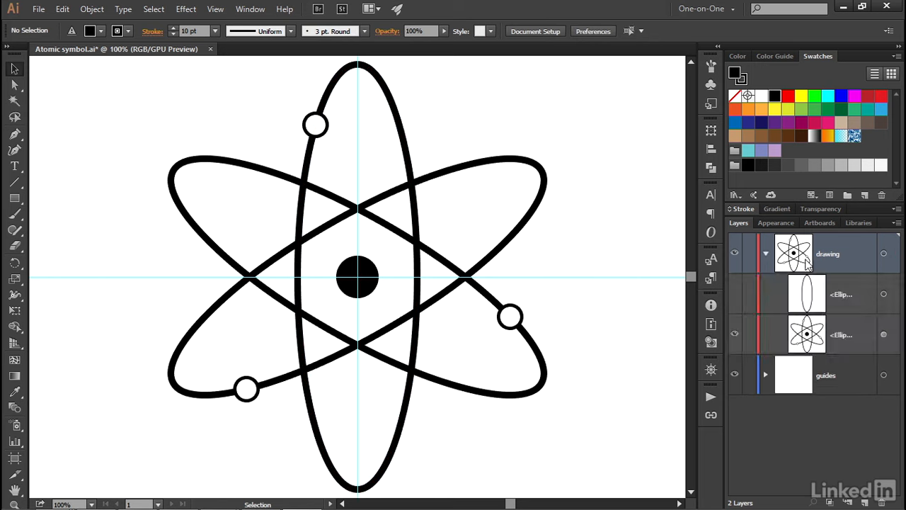
click(734, 336)
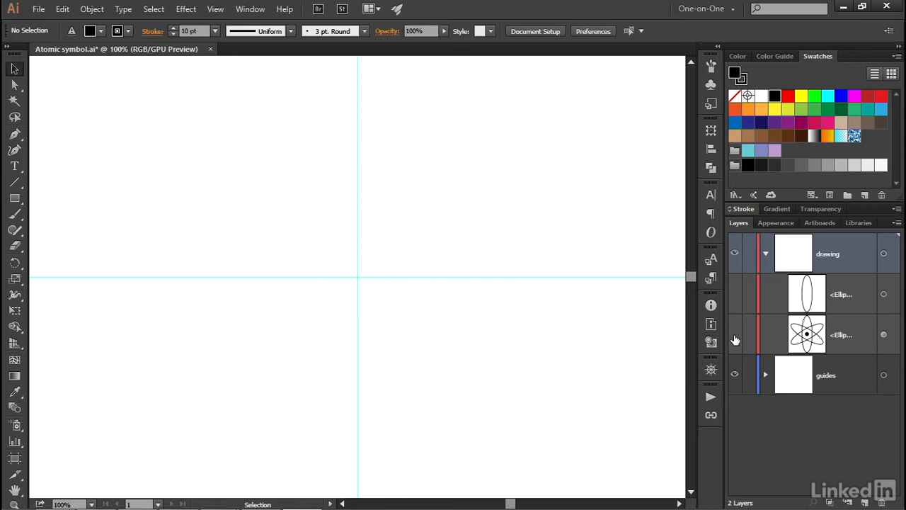
click(735, 294)
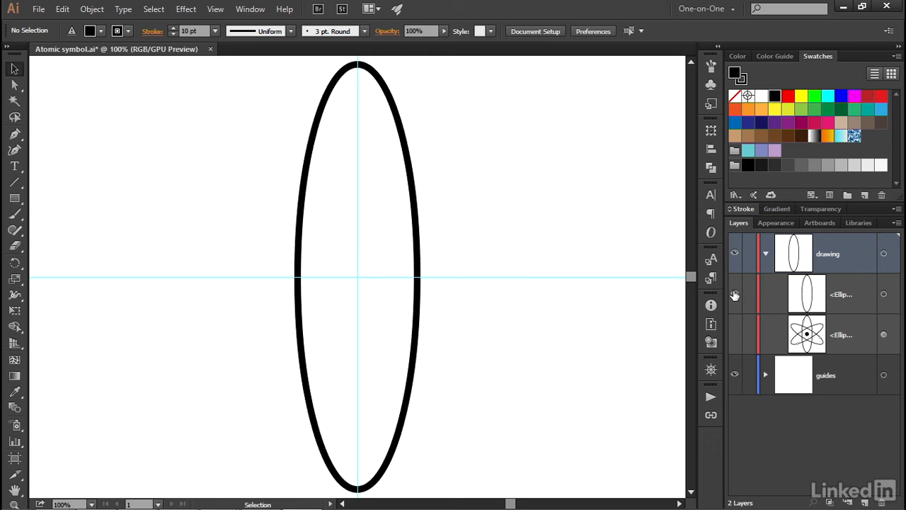
Step: On the guides layer, create a 30 by 30 pt circle centred on the intersection of the guides
click(855, 378)
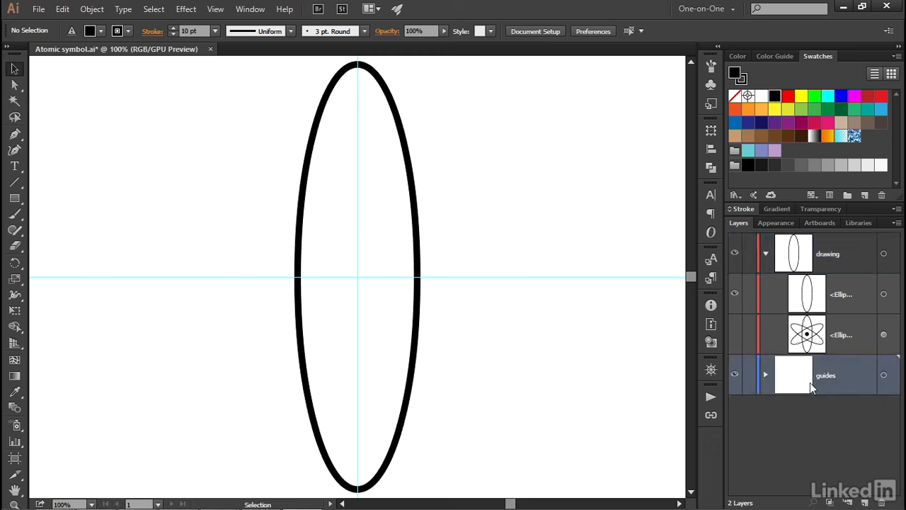
key(m)
drag(14, 204, 97, 230)
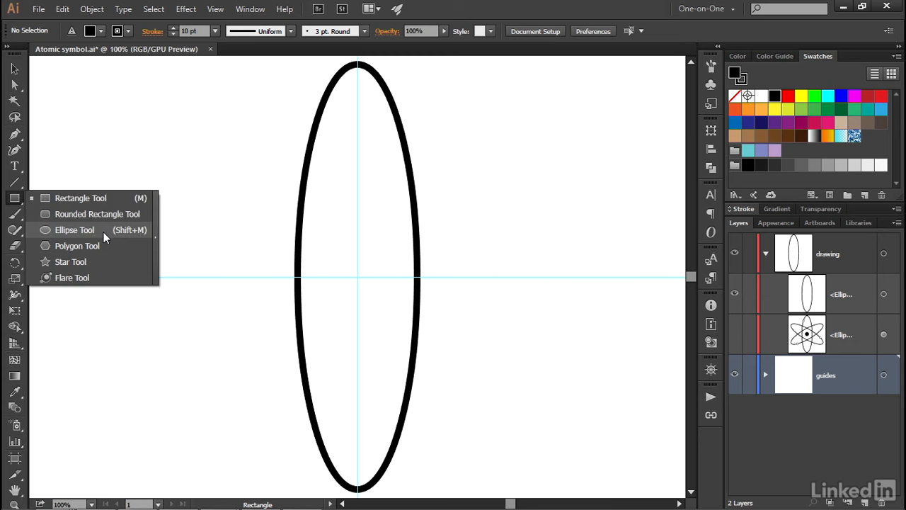
drag(104, 232, 104, 234)
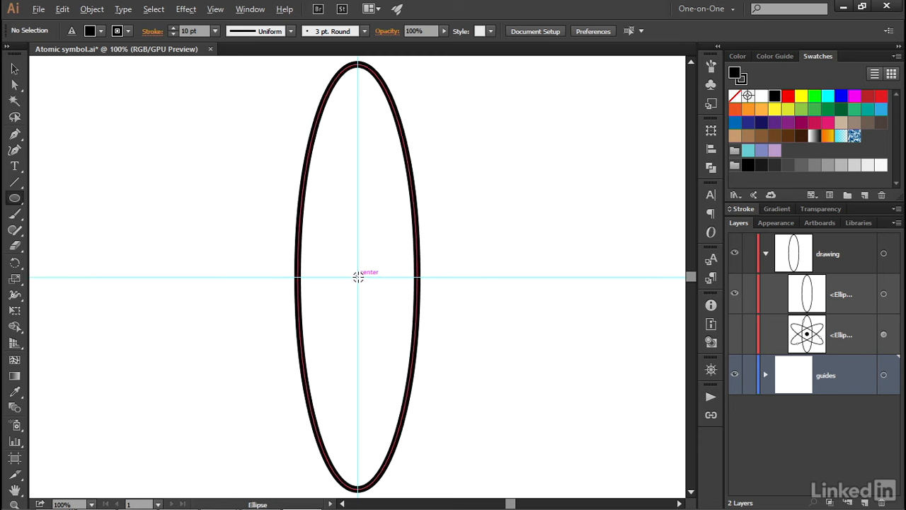
alt+click(357, 276)
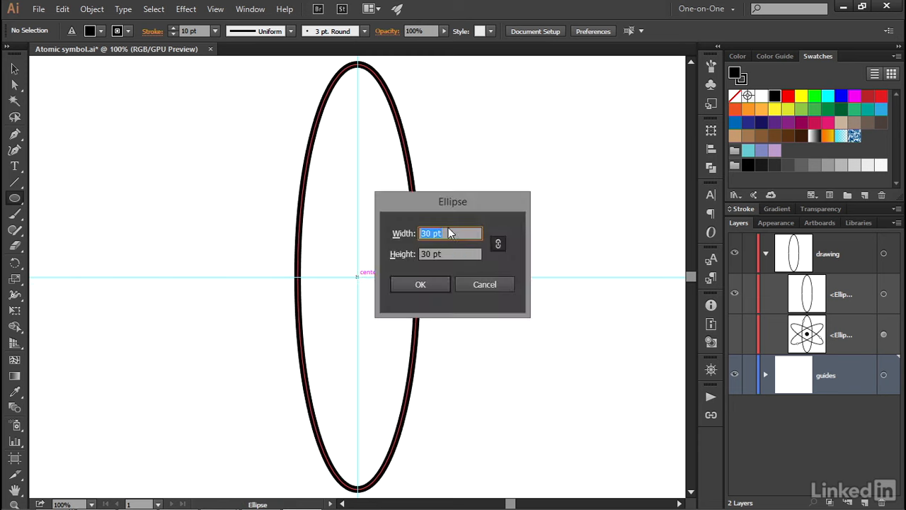
click(448, 234)
click(442, 283)
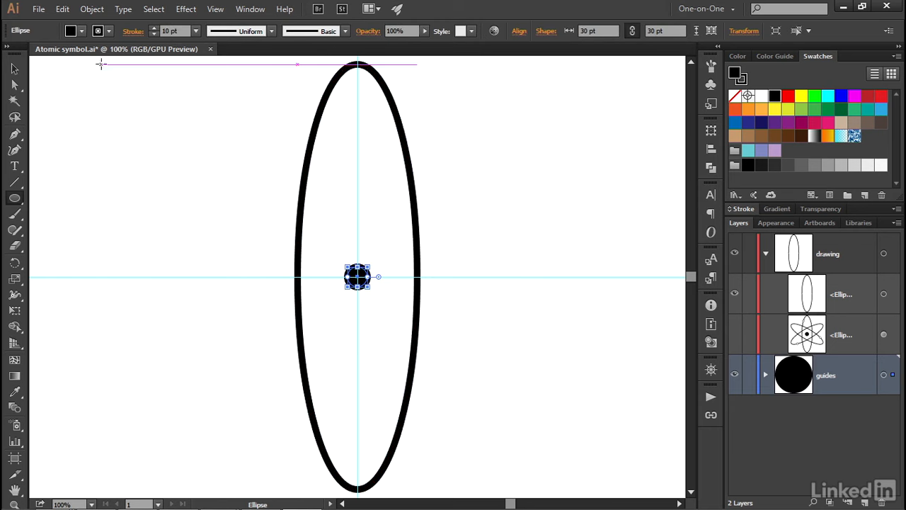
Step: Remove the small circle's fill, set its stroke to 5 pt and align the stroke to the outside
click(71, 31)
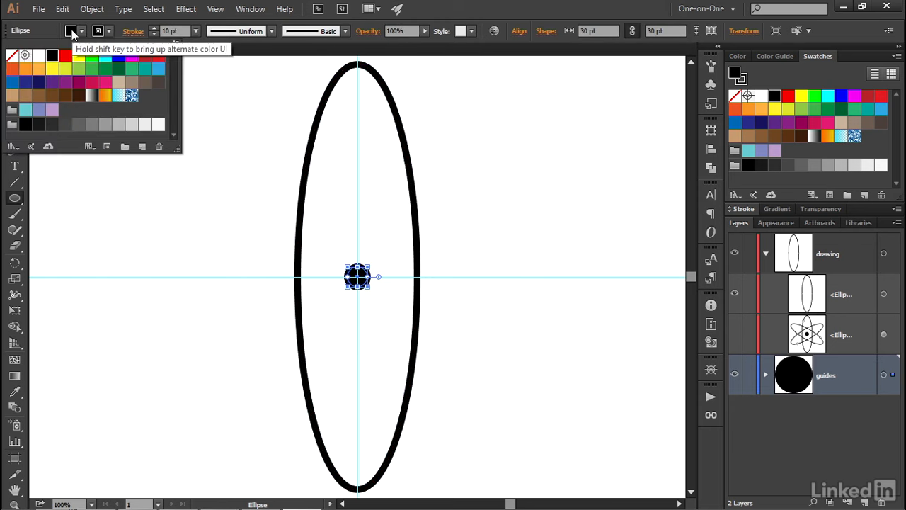
click(12, 55)
click(170, 31)
text(5)
key(Return)
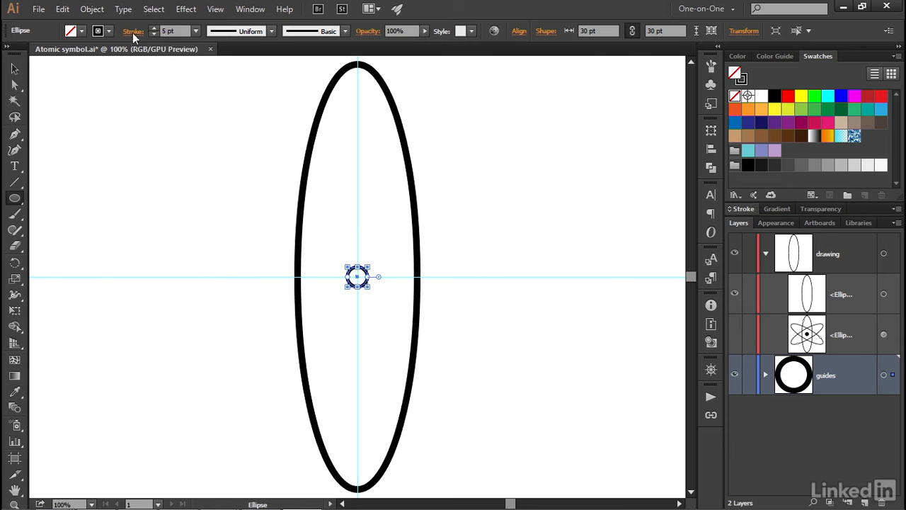
click(133, 31)
click(85, 100)
key(Escape)
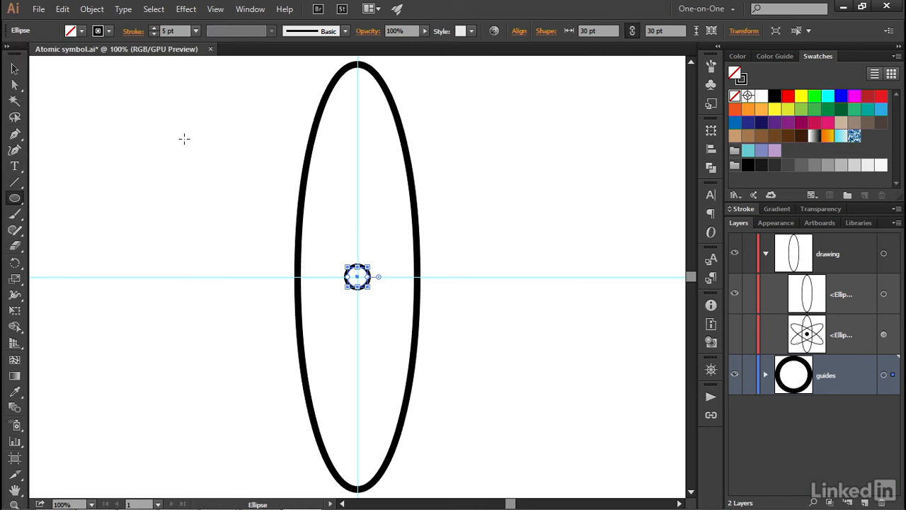
Step: Move the small circle -63 pt horizontally and -229 pt vertically onto the ellipse's outline
key(v)
click(183, 138)
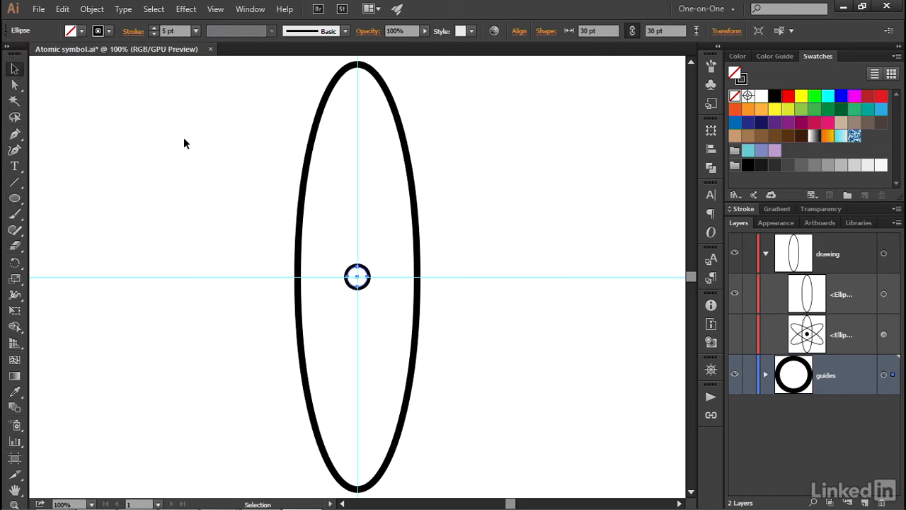
key(Return)
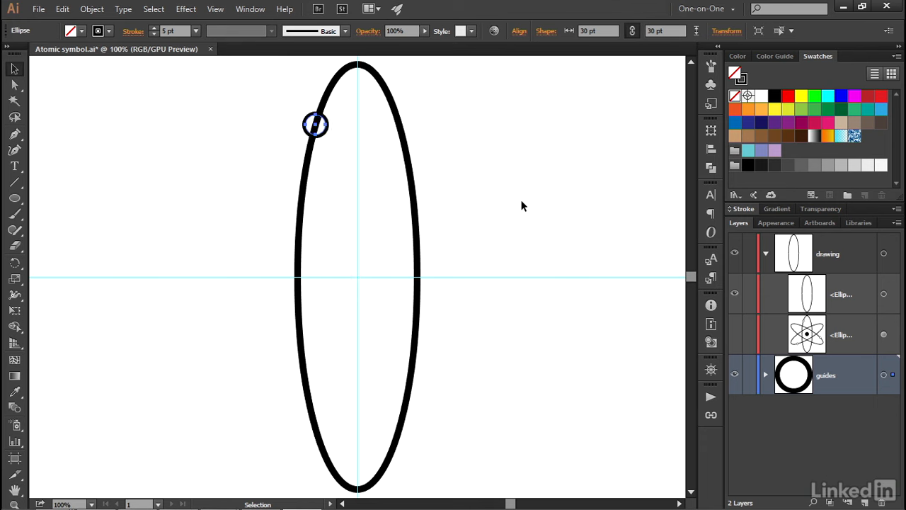
click(666, 155)
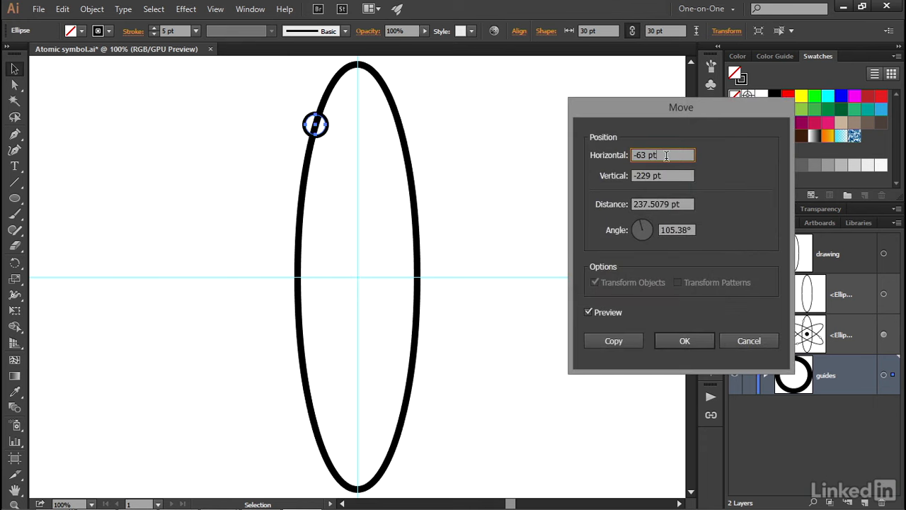
click(666, 175)
click(669, 154)
click(664, 343)
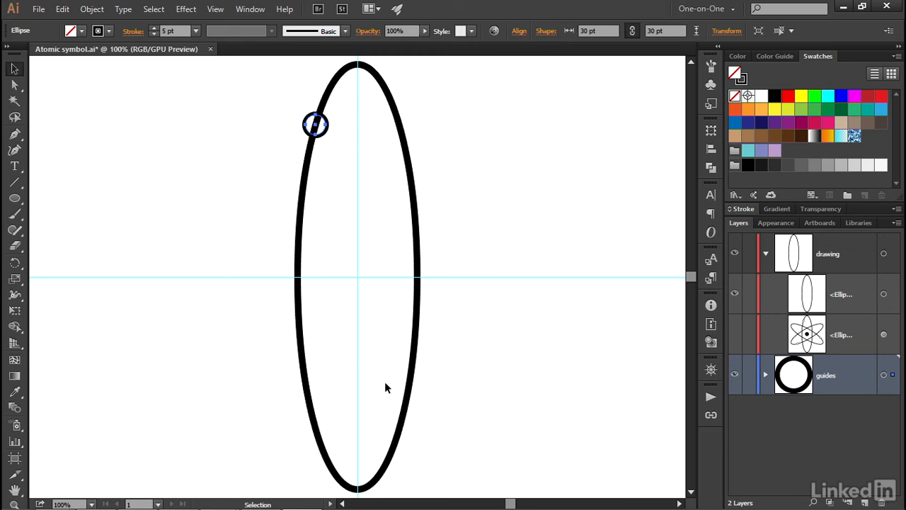
Step: Make a copy of the small circle rotated 360/3 degrees about the ellipse's centre, and repeat the transformation once
click(16, 263)
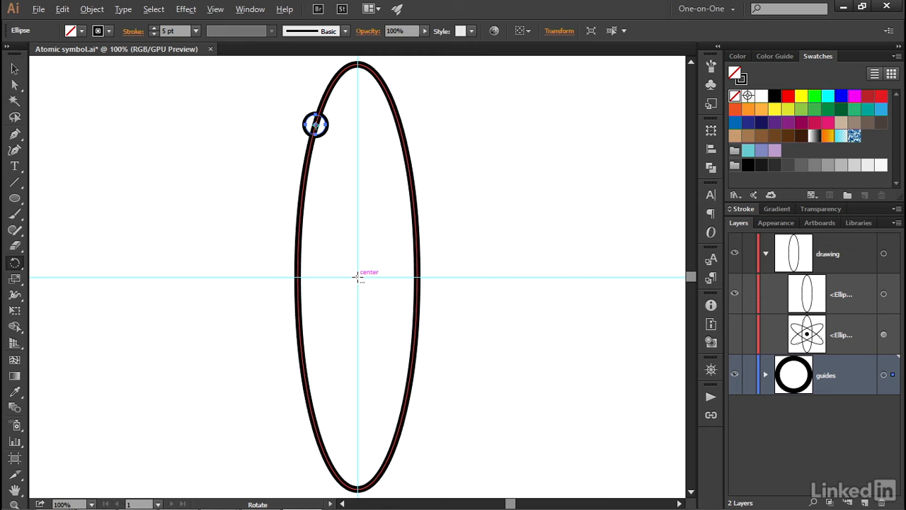
alt+click(357, 276)
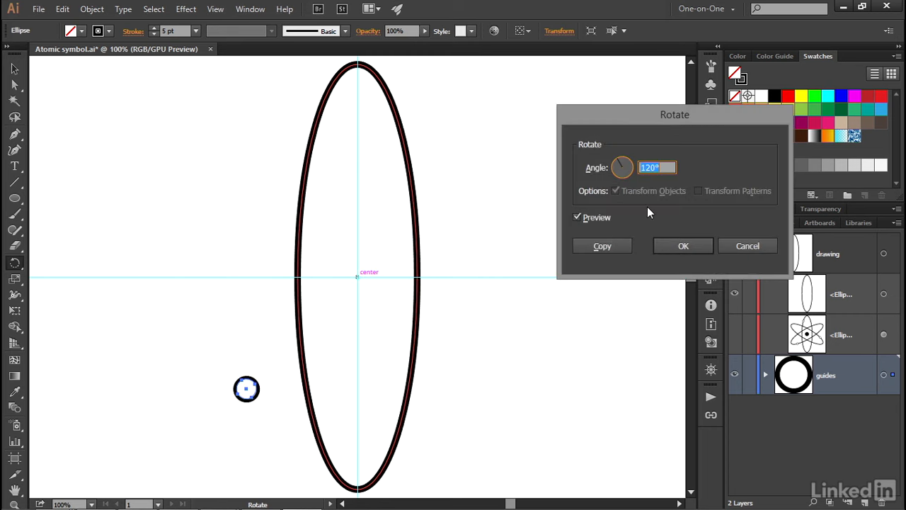
text(360/3)
key(Tab)
click(618, 249)
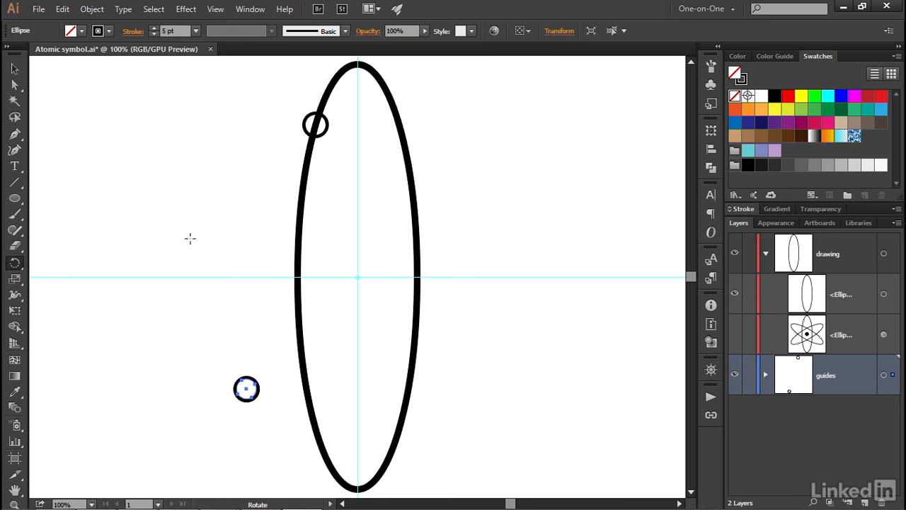
key(ctrl+d)
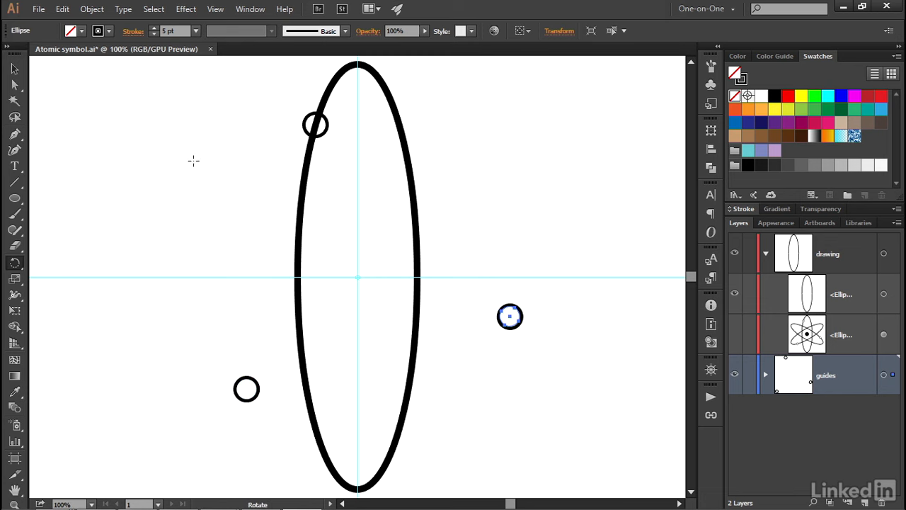
Step: Select all three small circles and convert them into guides
key(v)
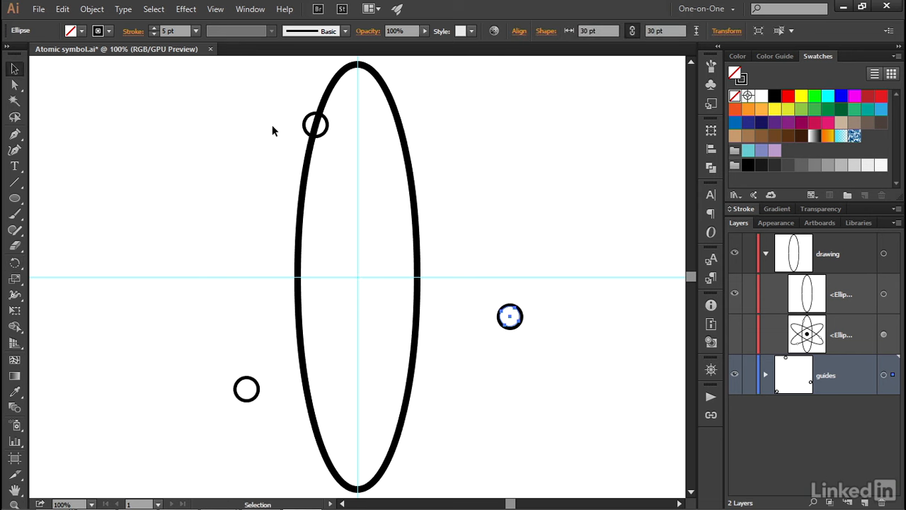
shift+click(315, 124)
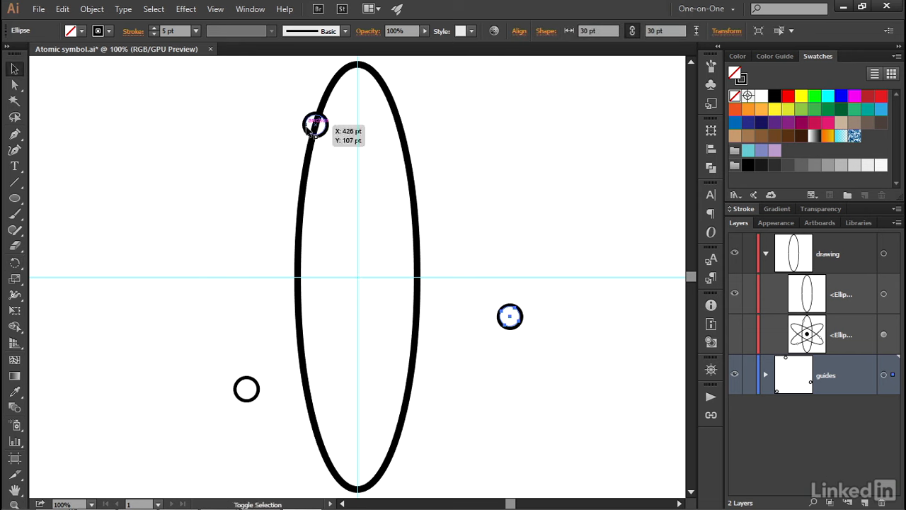
shift+click(245, 386)
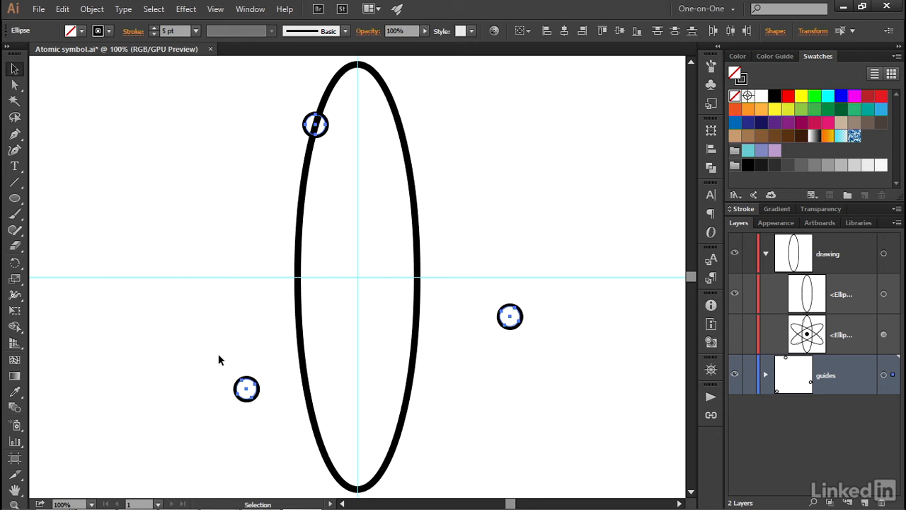
right_click(82, 119)
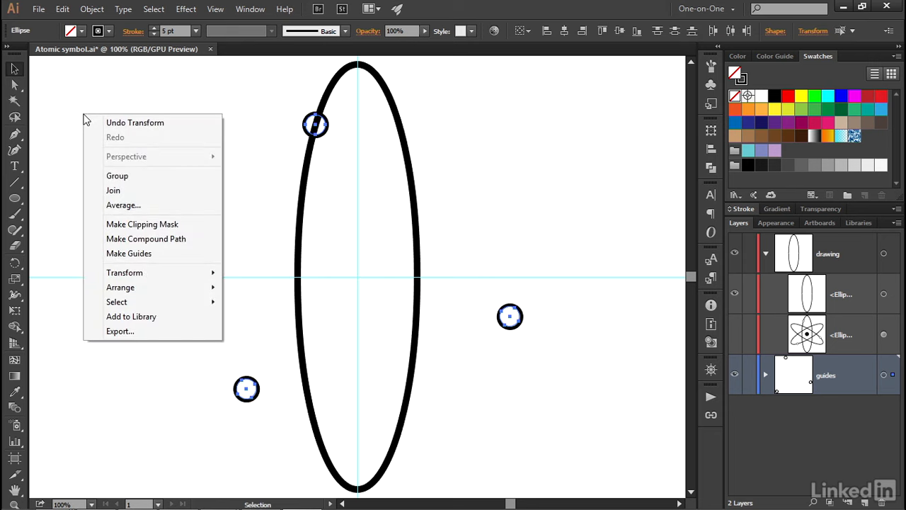
click(199, 255)
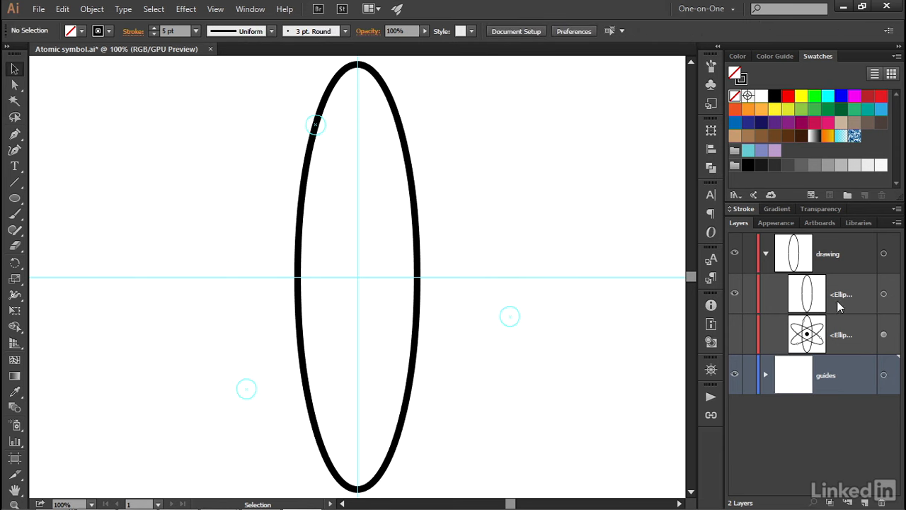
Step: Copy the appearance of the hidden atom ellipse onto the plain ellipse in the drawing layer
click(866, 300)
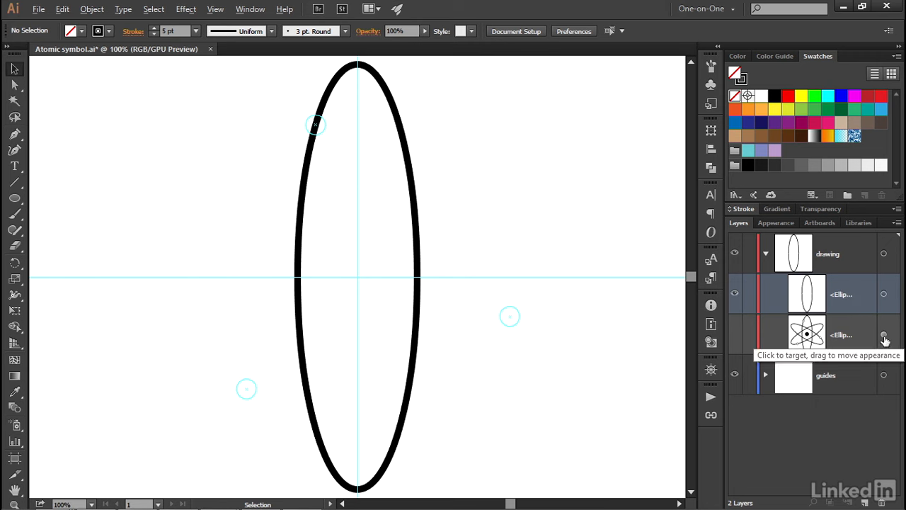
drag(885, 338, 885, 296)
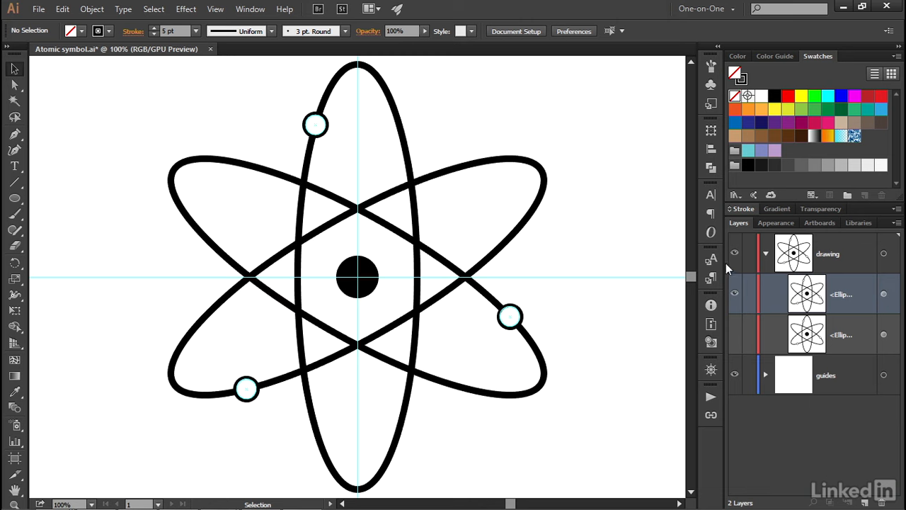
Step: Examine how closely the lower-left and right-hand electrons of the atom match their circular guides at up to 800% magnification
key(ctrl+space)
ctrl+click(270, 390)
ctrl+click(359, 266)
ctrl+click(360, 265)
ctrl+click(360, 265)
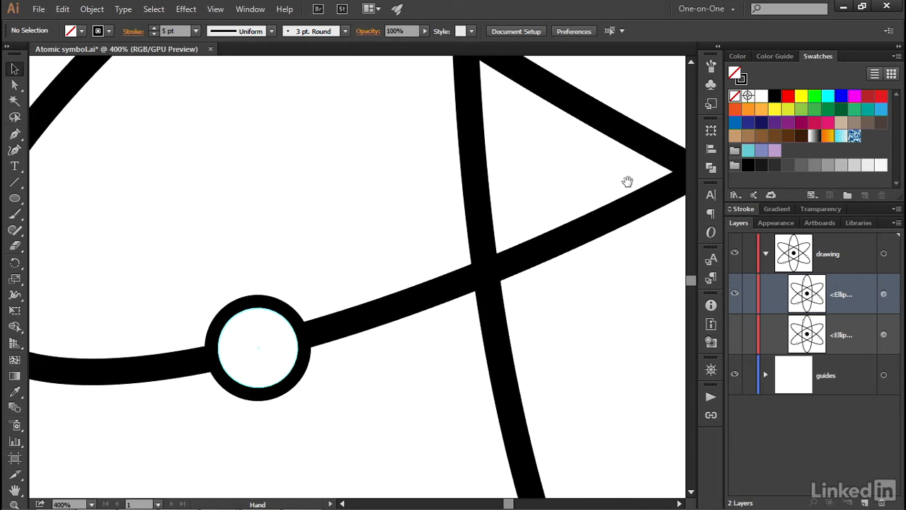
drag(677, 156, 104, 333)
drag(592, 229, 257, 239)
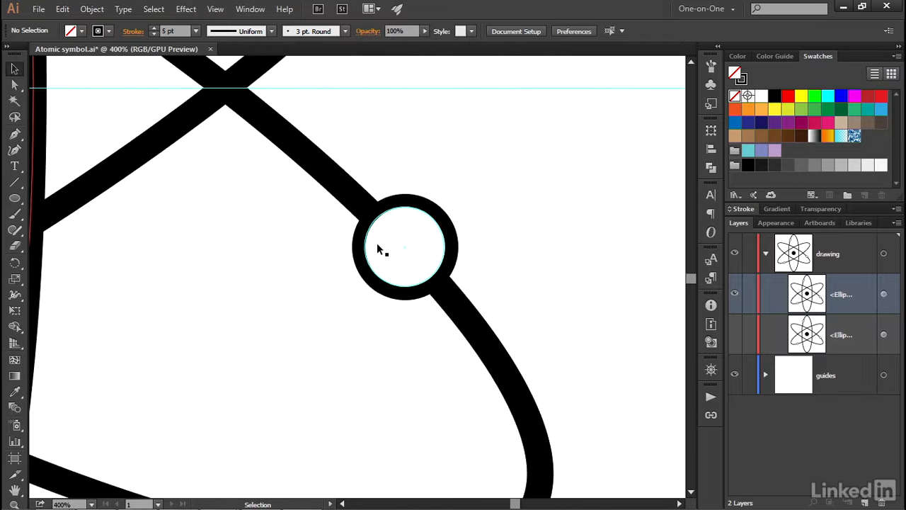
ctrl+click(407, 252)
ctrl+click(349, 281)
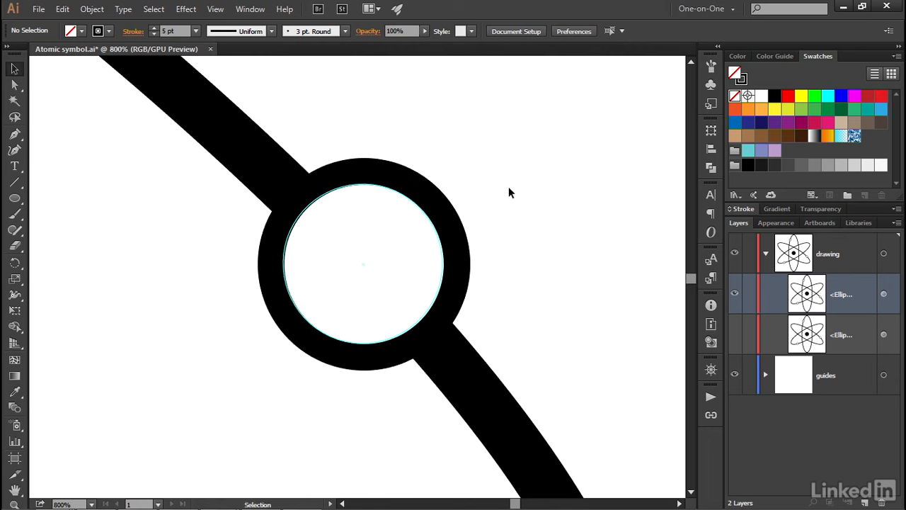
Step: Select the visible atom ellipse and toggle its third white and third black fills to identify which ones form the right-hand electron
click(883, 294)
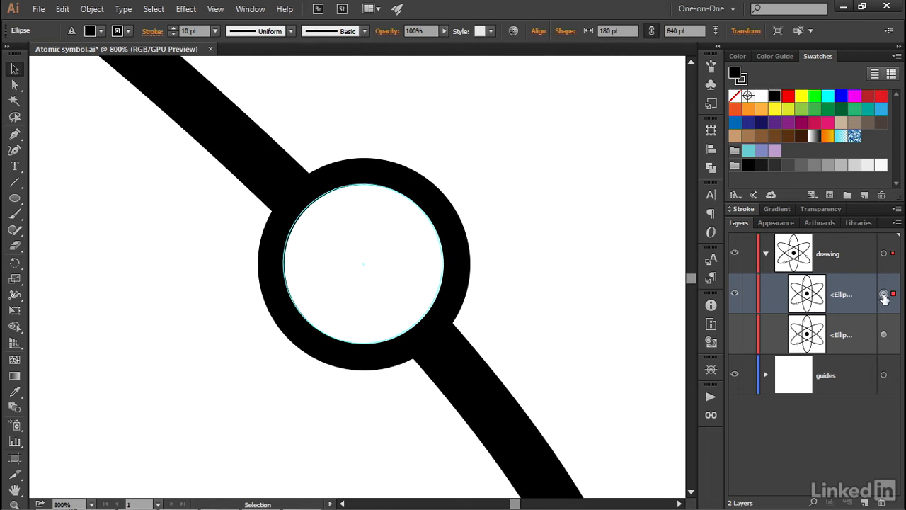
click(774, 223)
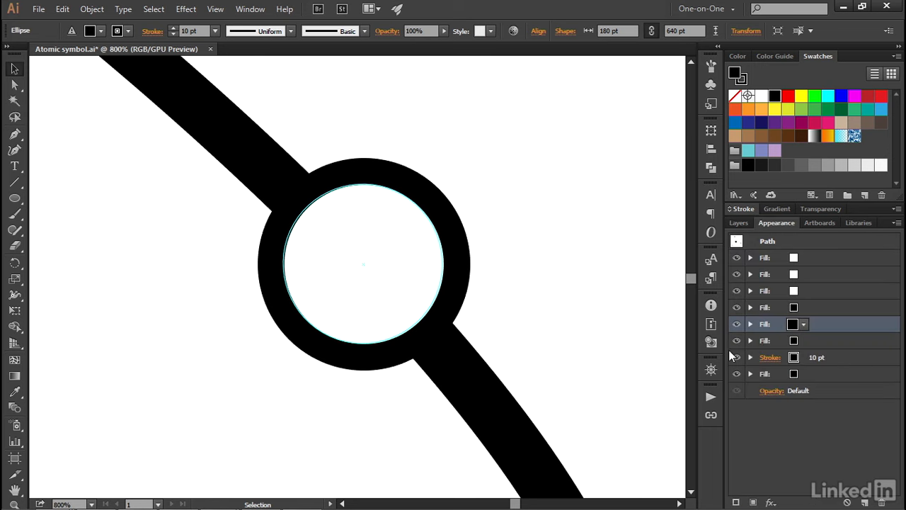
click(737, 342)
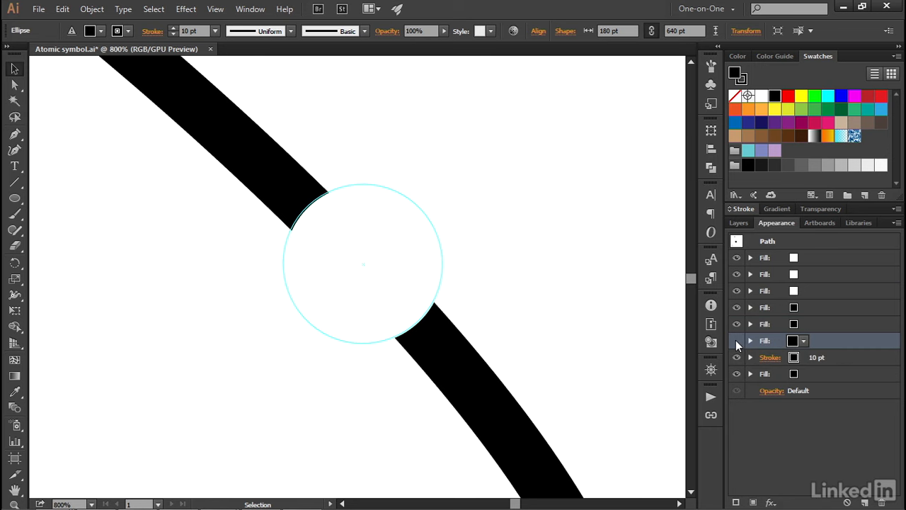
click(737, 342)
click(736, 341)
click(737, 342)
click(737, 293)
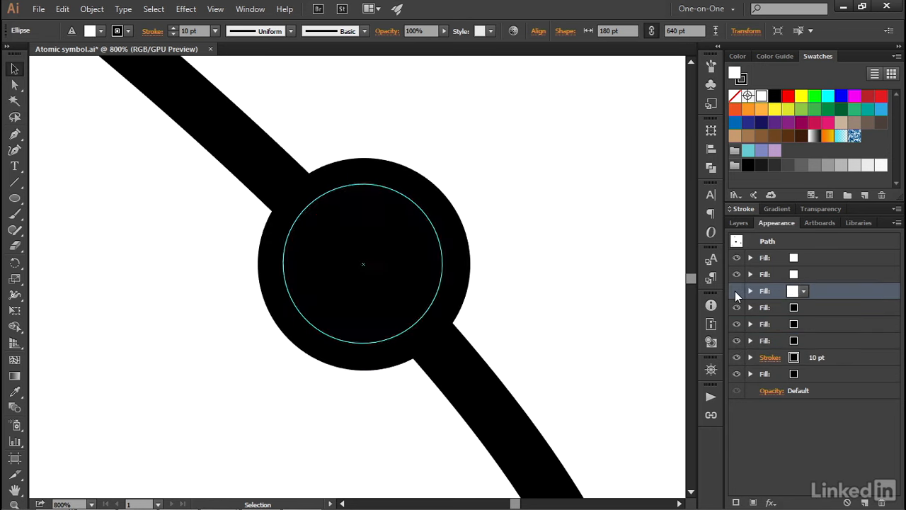
click(737, 291)
Step: Edit the Transform effect of the third white fill with preview on, trying a 231 pt horizontal move before entering 229.6 pt
click(751, 291)
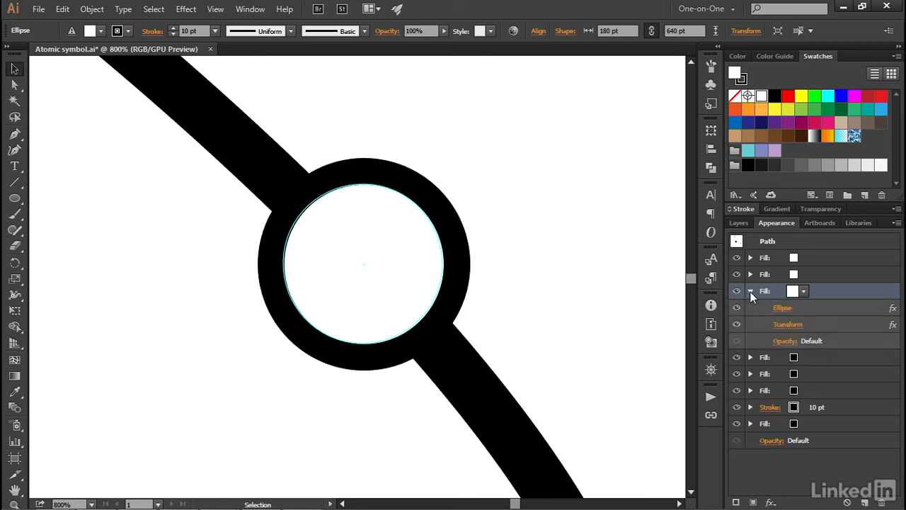
click(779, 325)
click(623, 423)
click(783, 197)
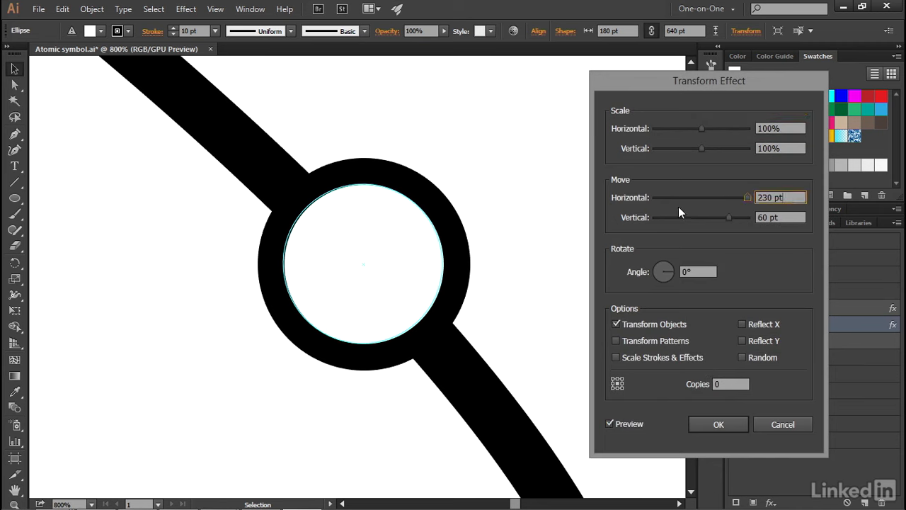
key(Up)
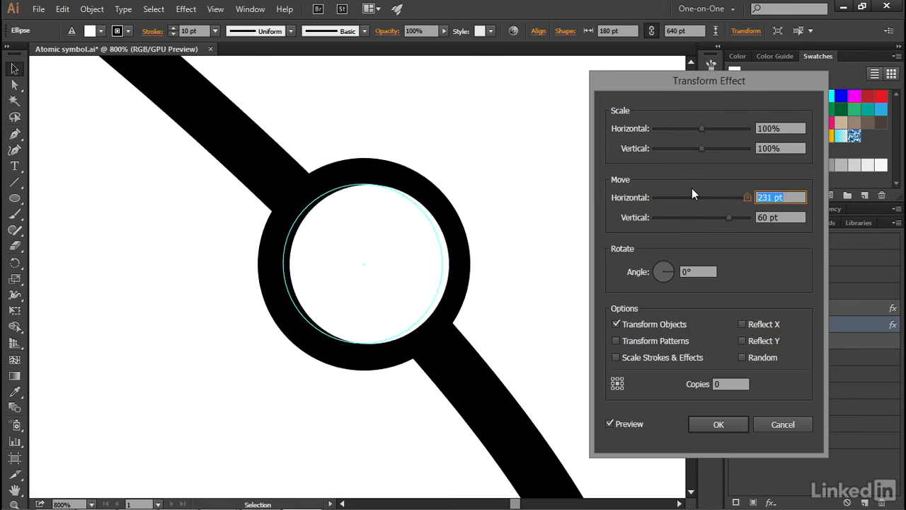
key(Down)
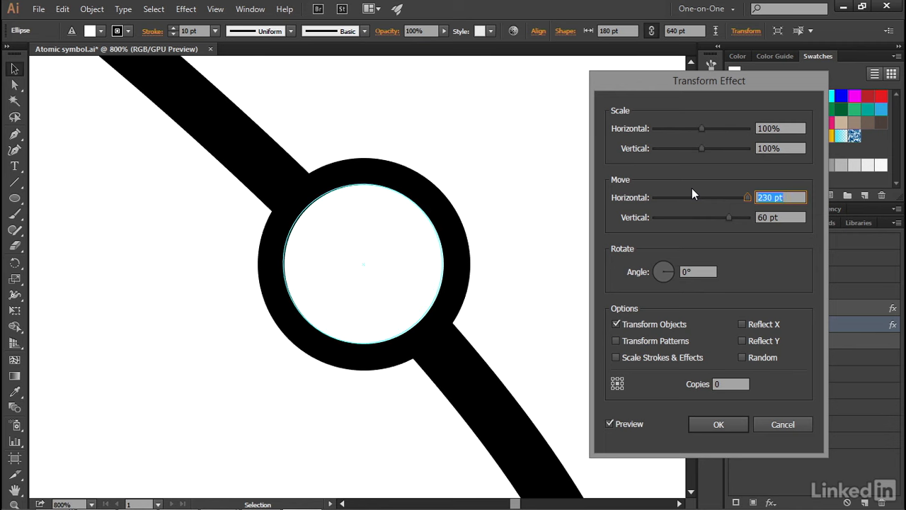
click(764, 198)
drag(763, 198, 802, 197)
text(229.6)
key(Tab)
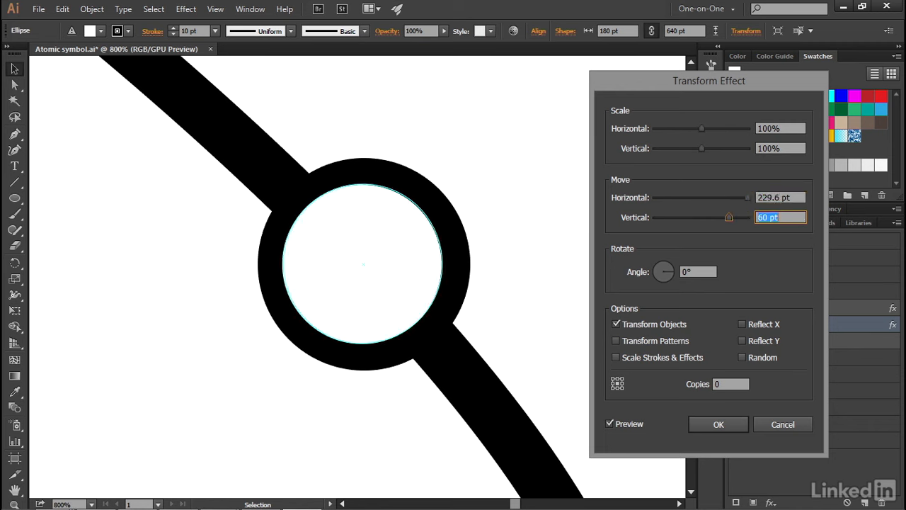
Step: Refine the white fill's horizontal move to 229.7 pt, apply the Transform effect and collapse the fill's attributes
click(777, 197)
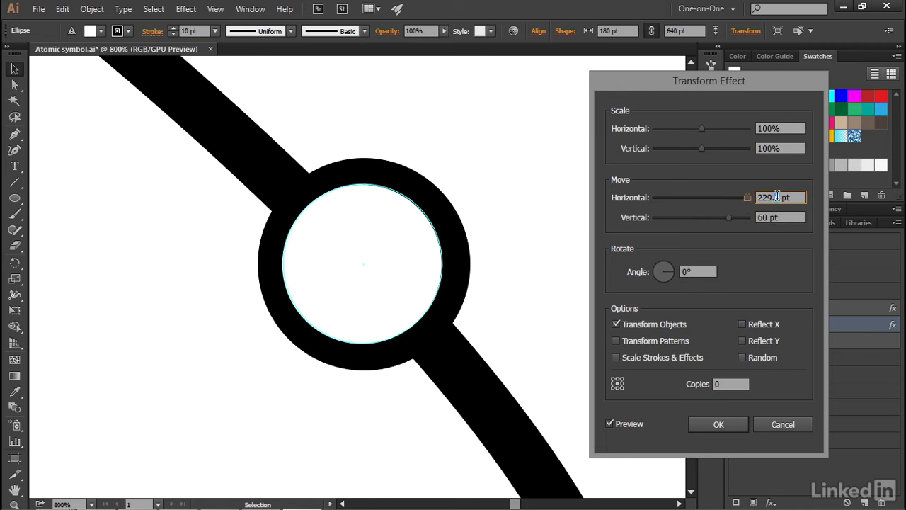
key(Tab)
click(797, 196)
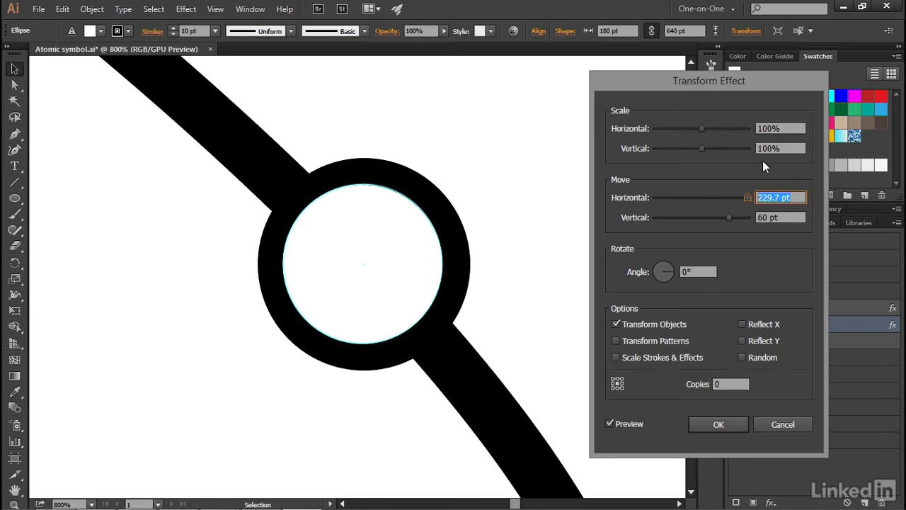
click(719, 425)
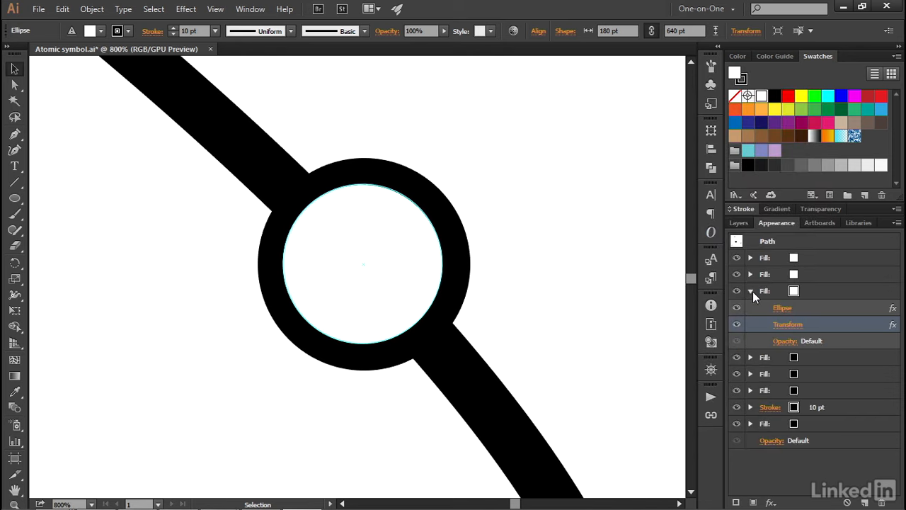
click(751, 291)
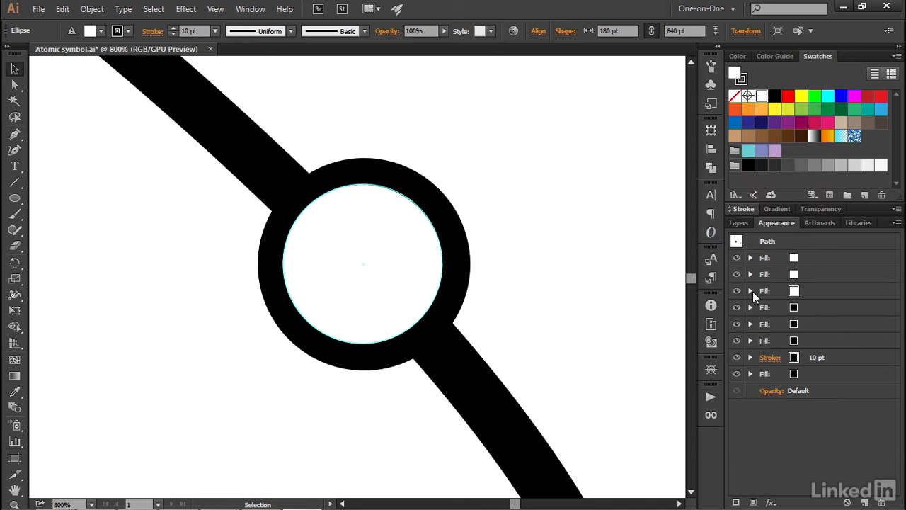
Step: Set the horizontal move to 229.7 pt in the Transform effect of the black fill directly above the stroke, previewing and applying it
click(749, 340)
click(778, 374)
key(Tab)
key(Tab)
text(229.7 pt)
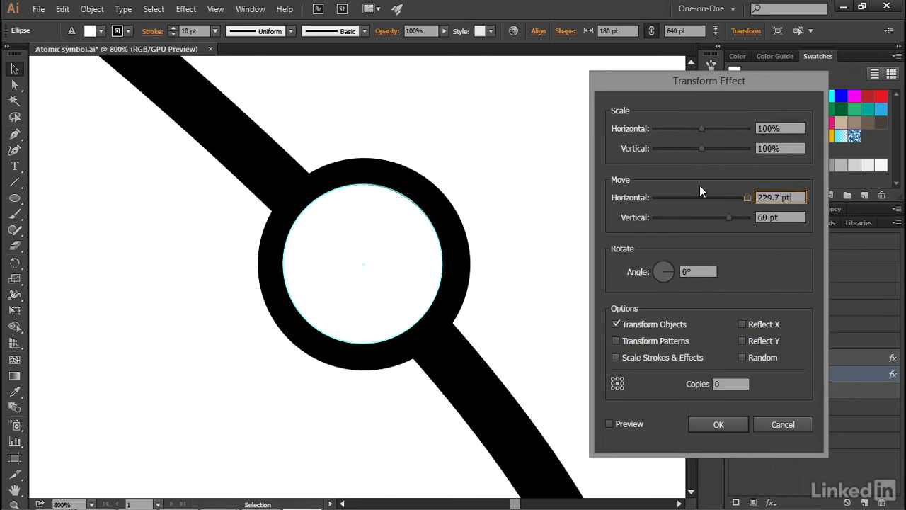
click(610, 424)
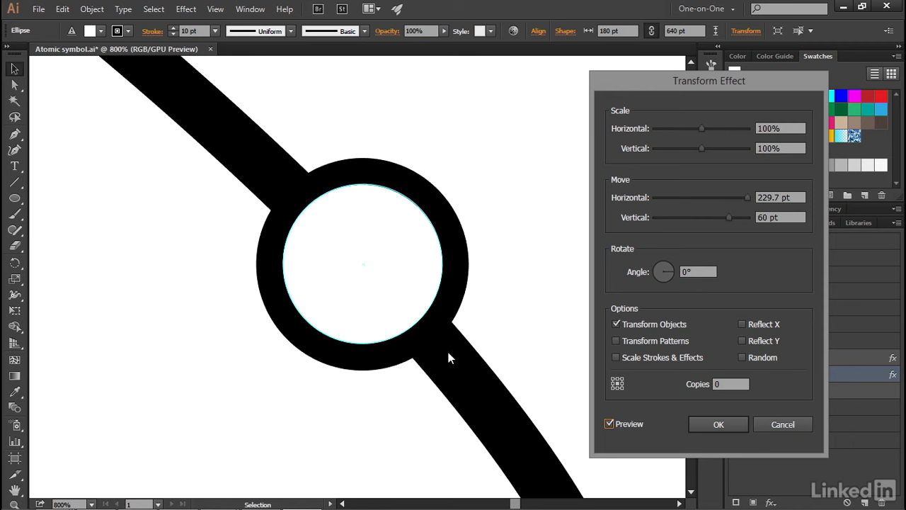
click(715, 425)
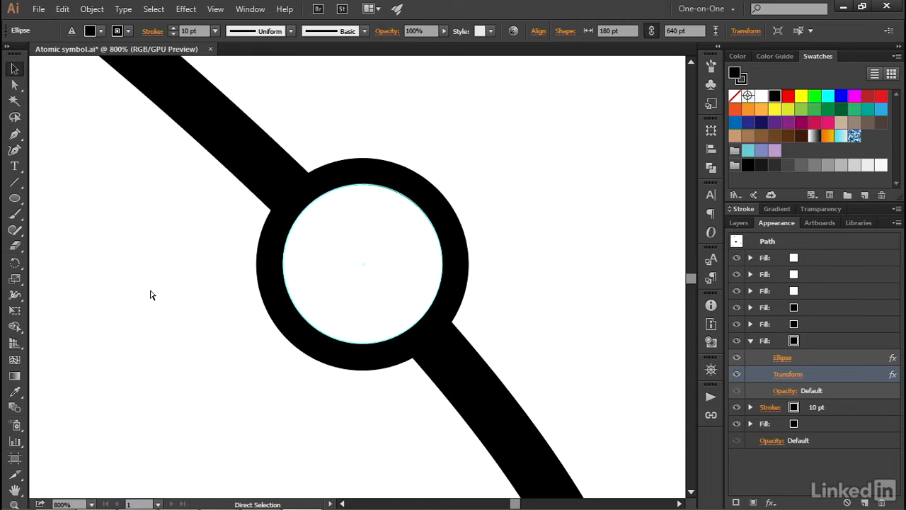
key(ctrl+1)
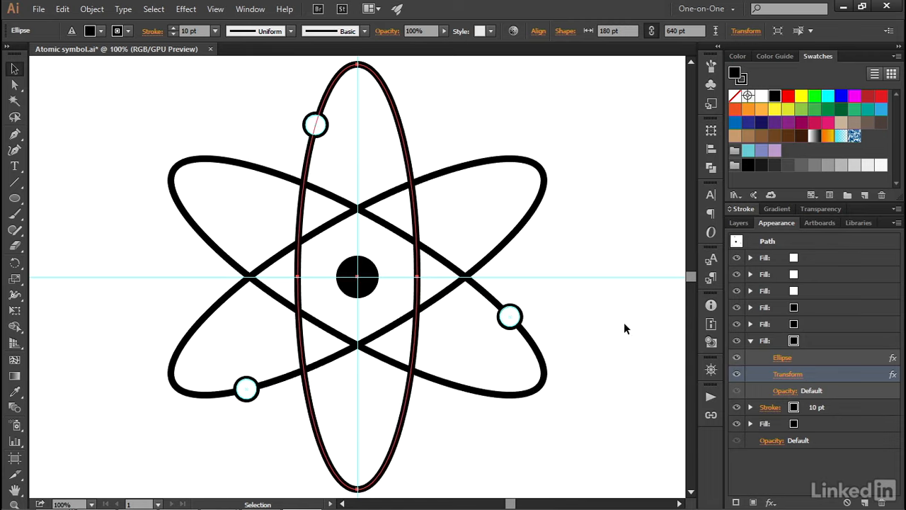